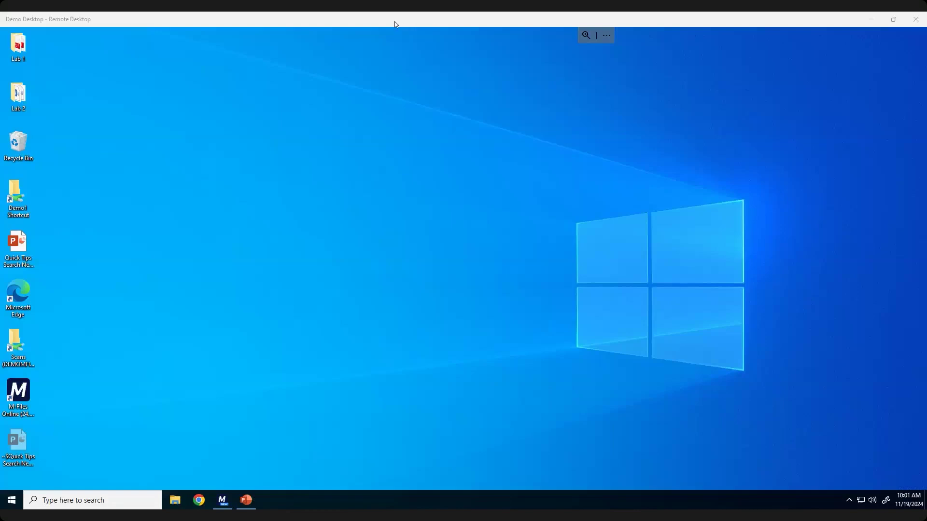
# - Switch to M-Files and search the entire vault for "bikes"
pyautogui.click(222, 500)
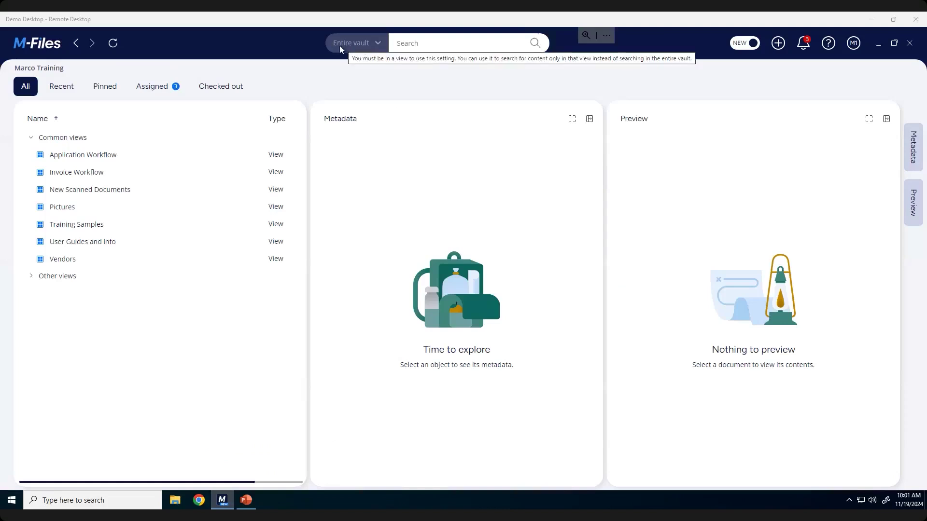
pyautogui.click(433, 42)
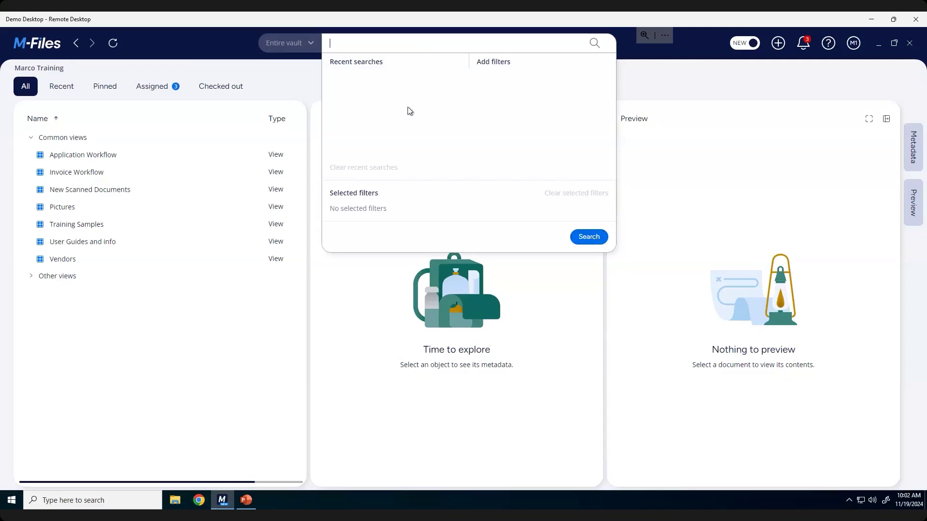
pyautogui.write('bikes')
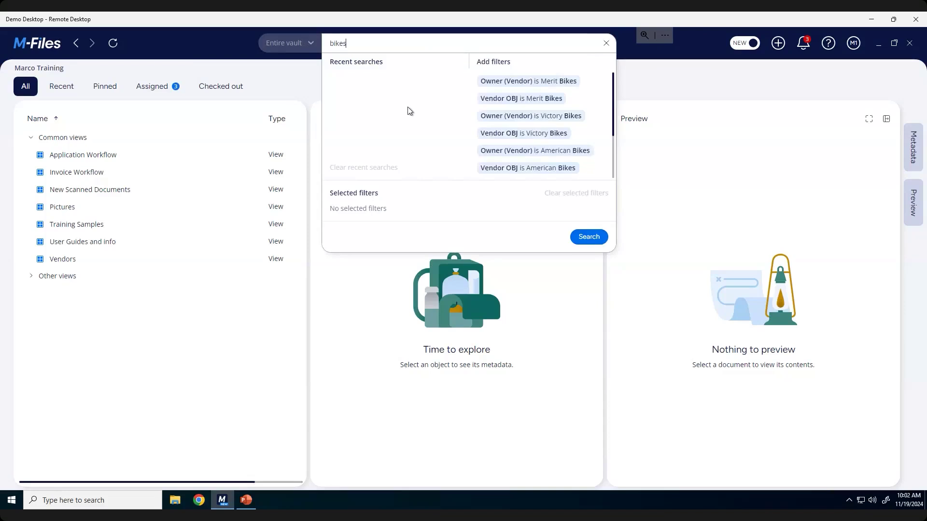
pyautogui.click(589, 236)
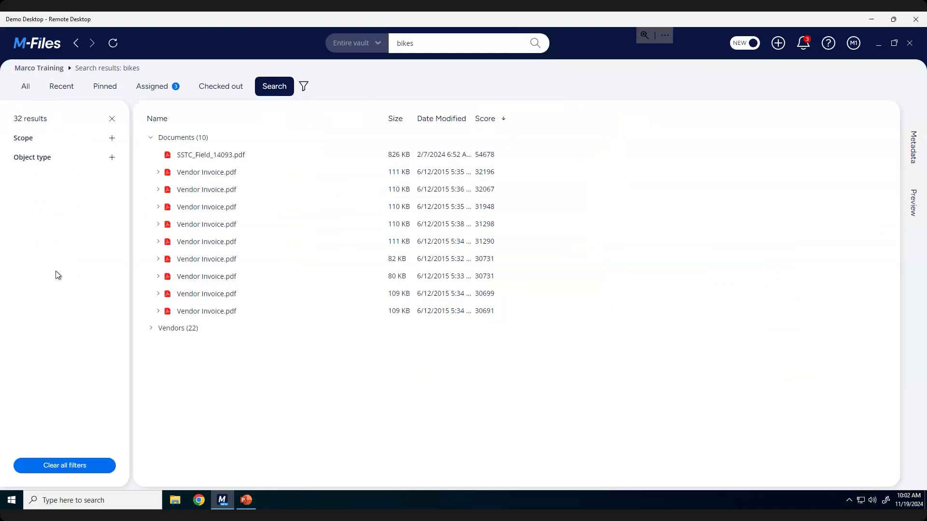
# - Expand the Scope filters and the full Object type list, and limit the search results to the Document object type
pyautogui.click(113, 139)
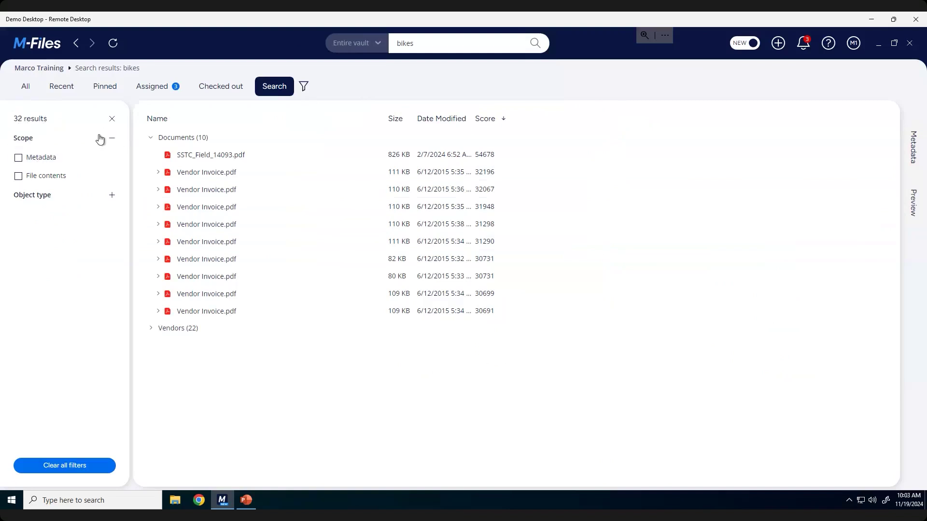
pyautogui.click(112, 195)
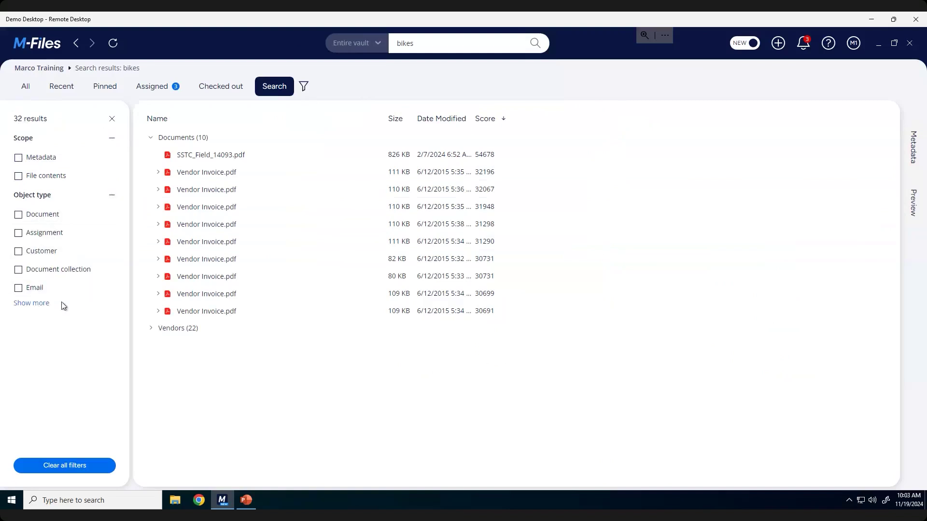
pyautogui.click(42, 305)
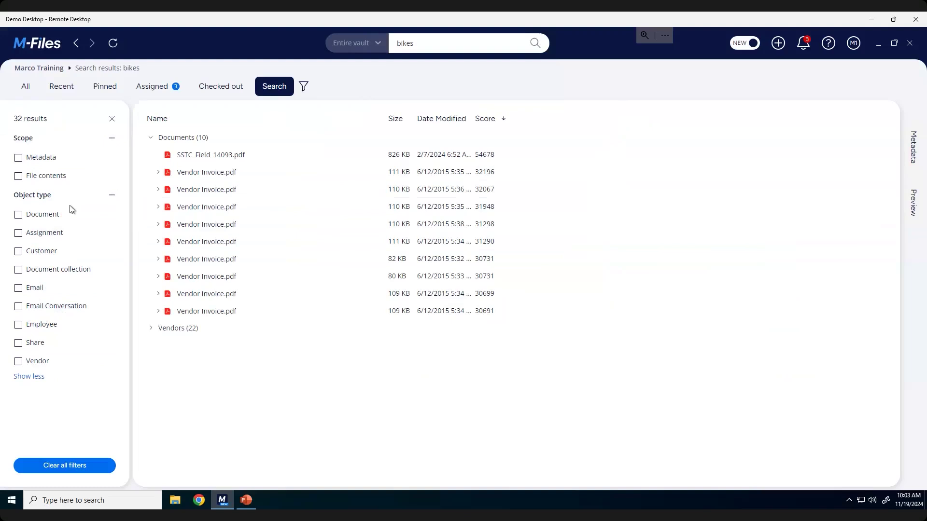
pyautogui.click(19, 214)
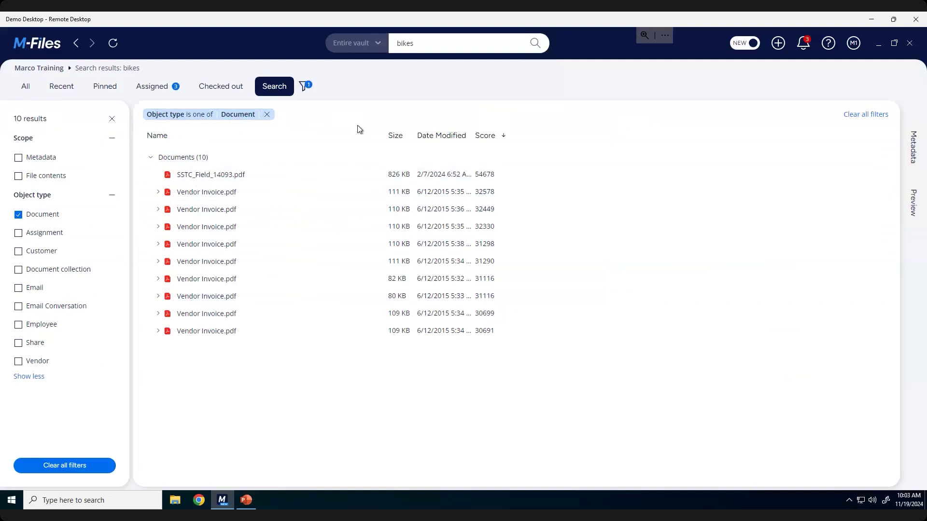
# - Add the filter "Vendor OBJ is Victory Bikes" and run the "bikes" search again
pyautogui.click(442, 43)
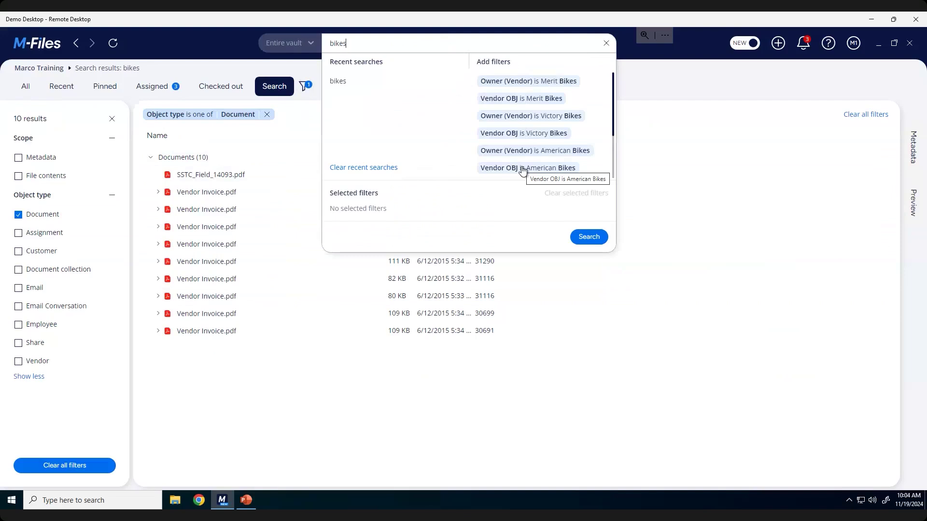
pyautogui.click(549, 136)
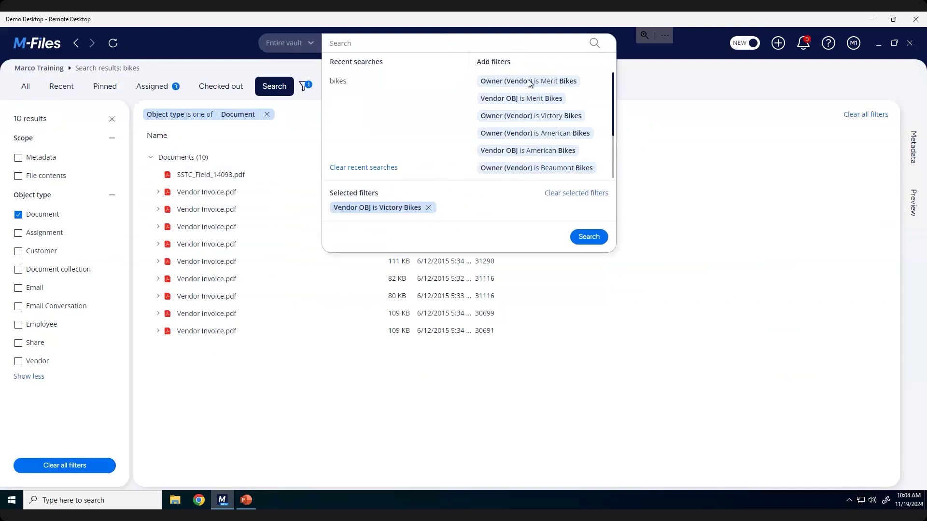
pyautogui.click(363, 45)
pyautogui.write('bikes')
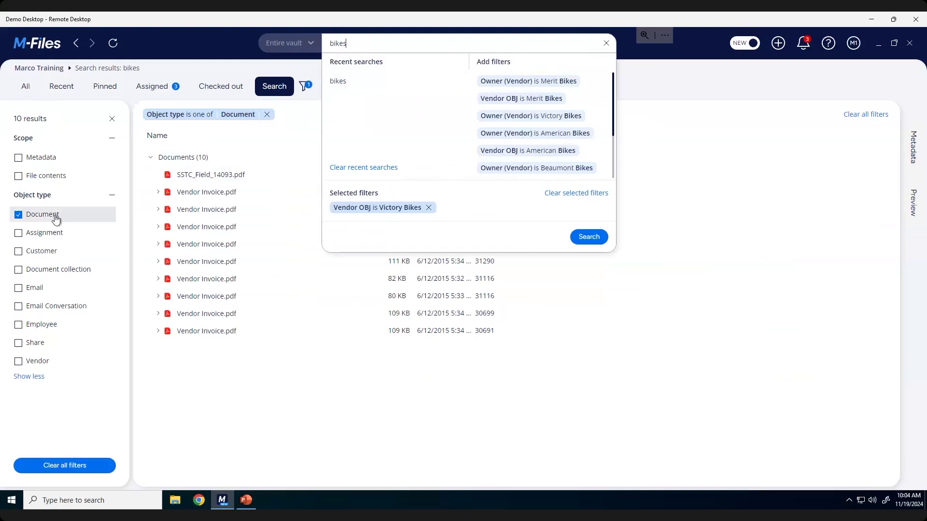
pyautogui.click(590, 237)
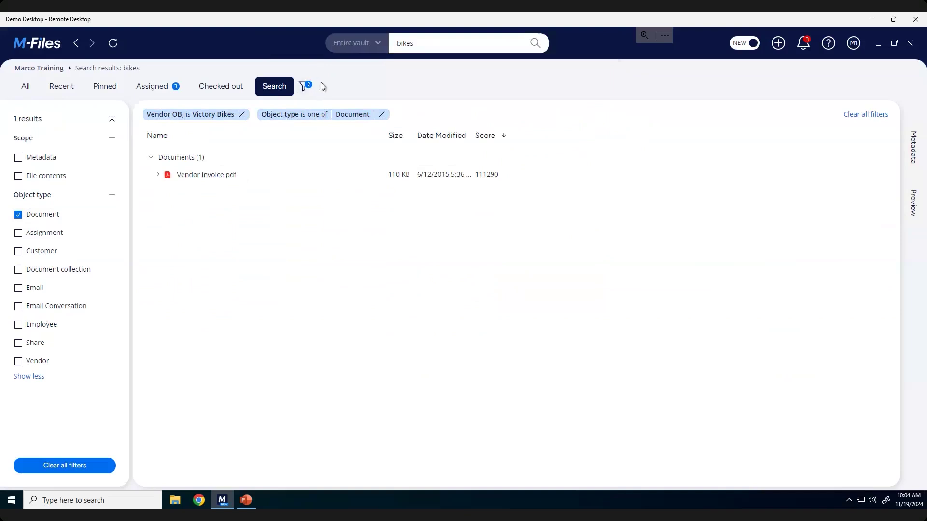
# - View the metadata and preview of Vendor Invoice.pdf, and check the selected filters of the current search
pyautogui.click(213, 175)
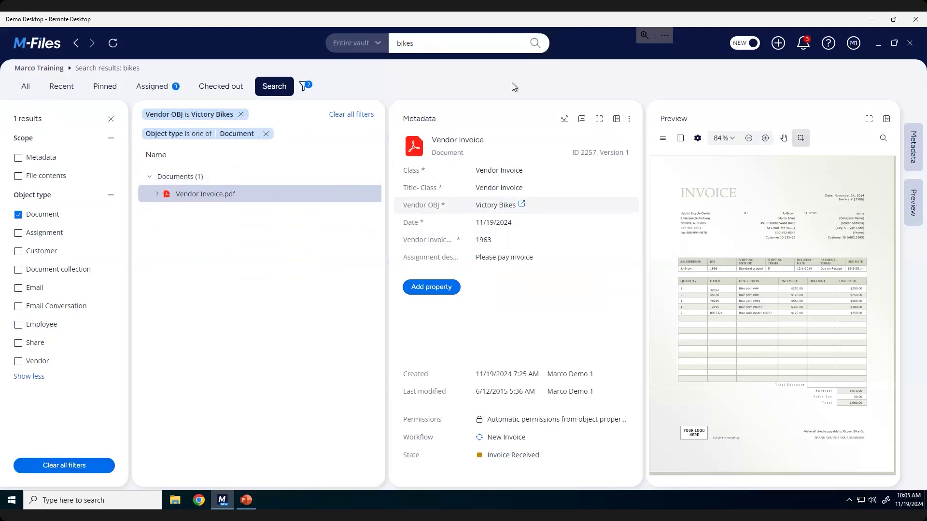
pyautogui.click(457, 43)
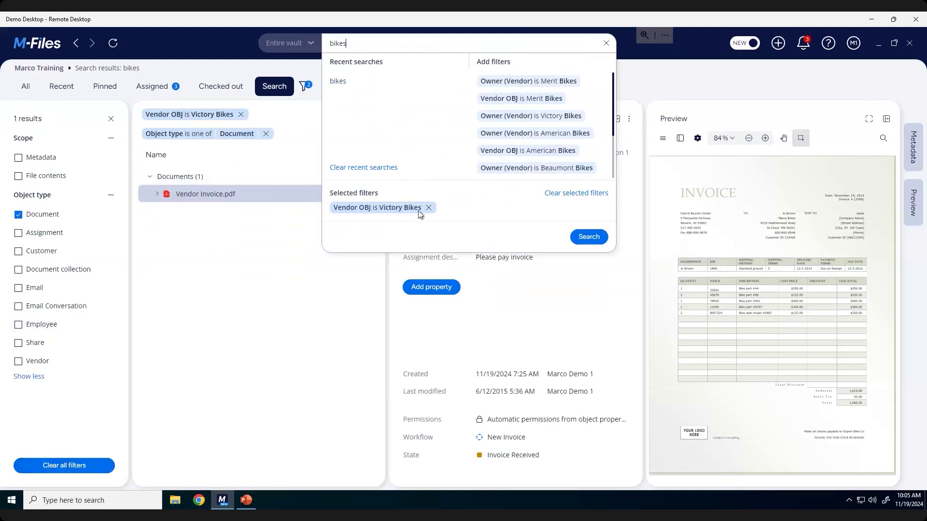
pyautogui.click(260, 267)
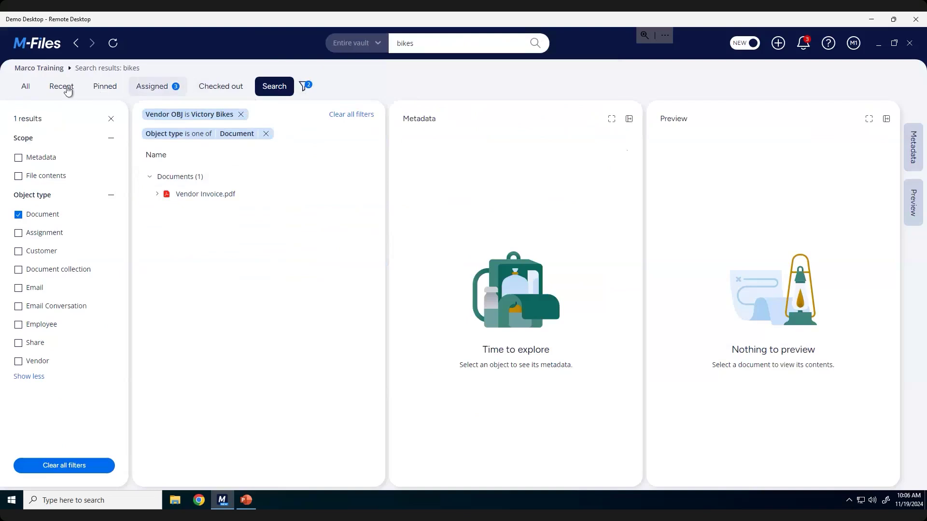
# - Return to the list of all views in the vault and check the recent searches
pyautogui.click(25, 88)
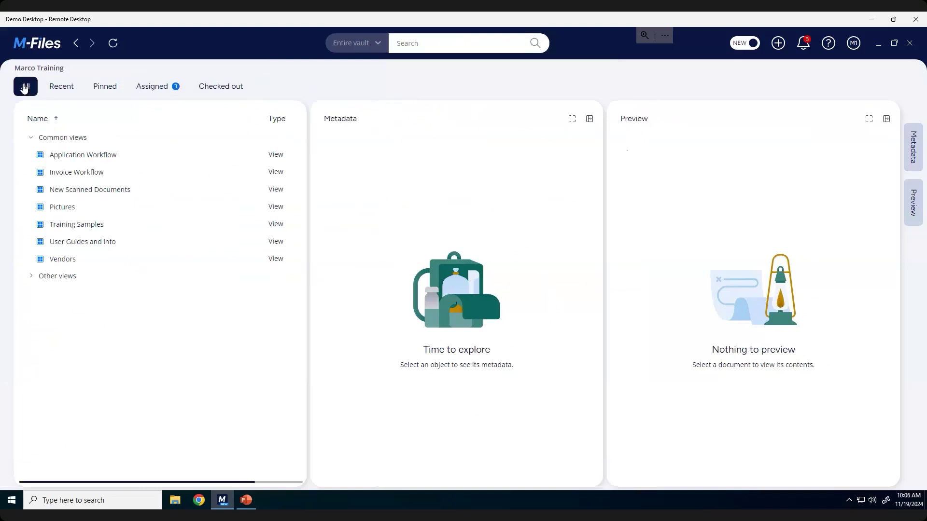
pyautogui.click(462, 43)
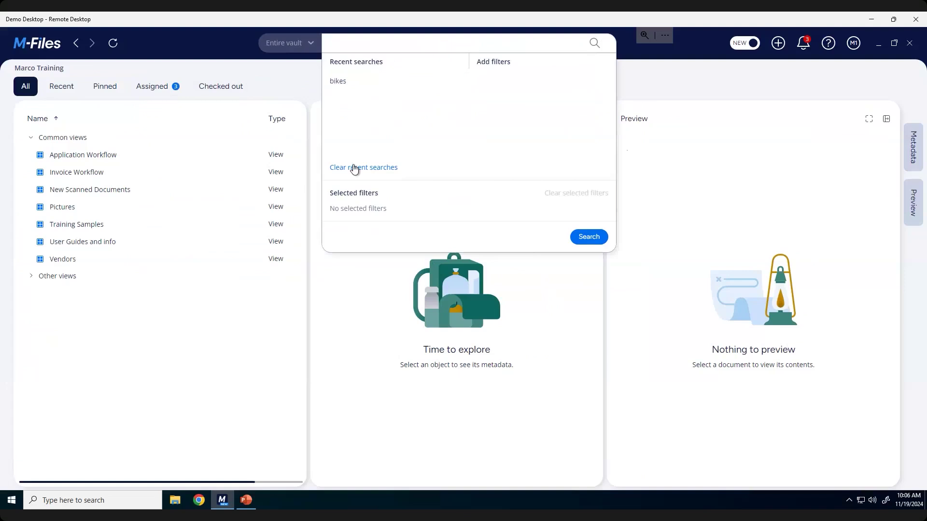
pyautogui.click(705, 169)
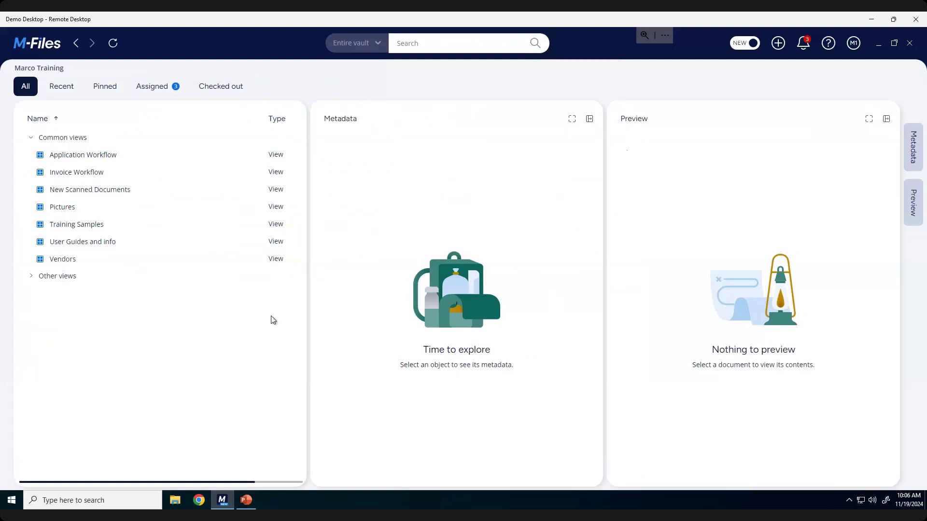
# - Open the Pictures view and restrict the search scope to the current view
pyautogui.doubleClick(66, 207)
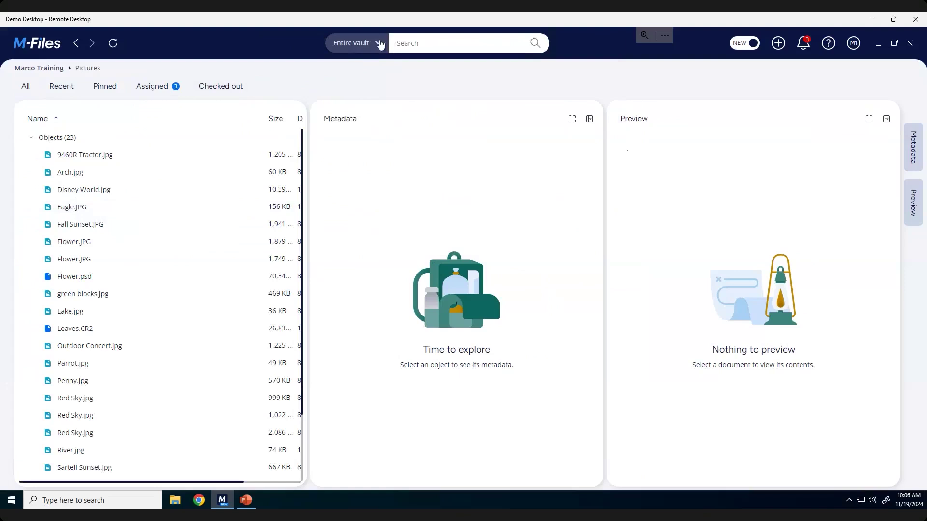
pyautogui.click(378, 45)
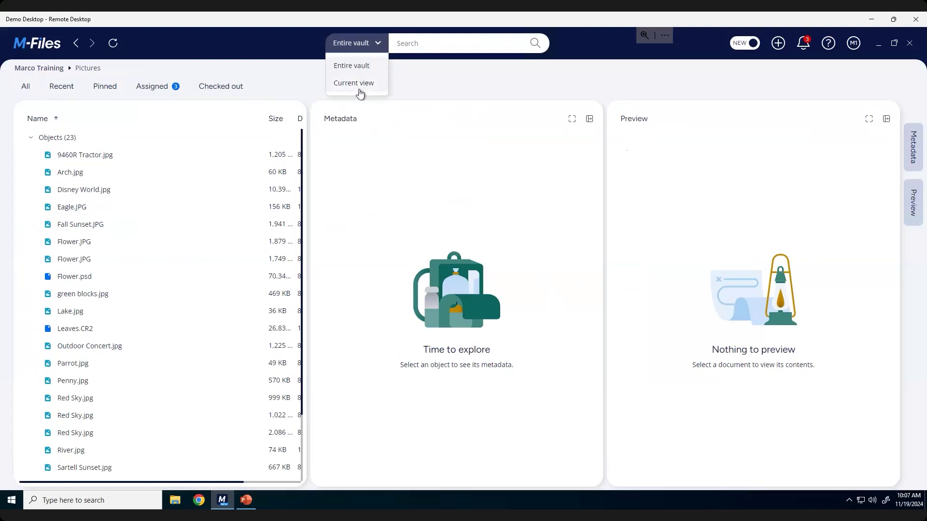
pyautogui.click(353, 83)
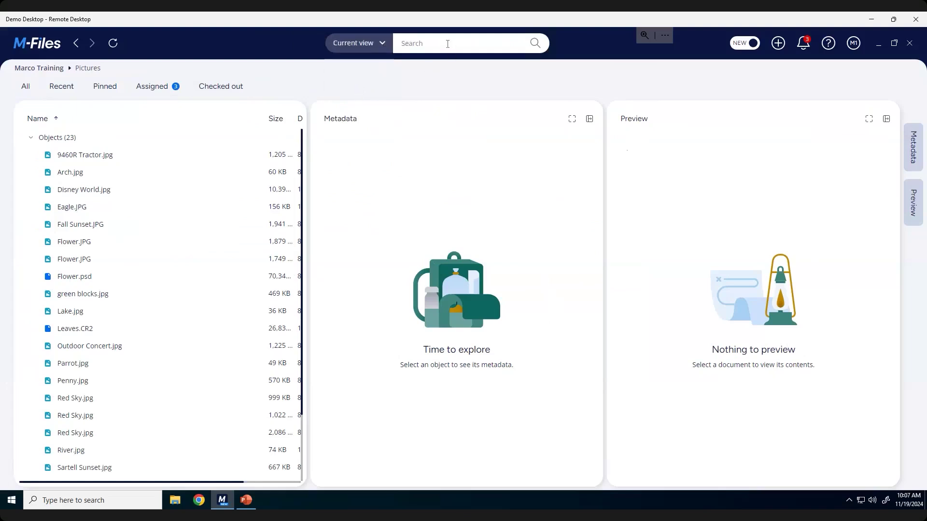
# - Search the Pictures view by the photographer's first name, using the suggested "Picture Taken By" filter with the photographer's full name
pyautogui.click(447, 43)
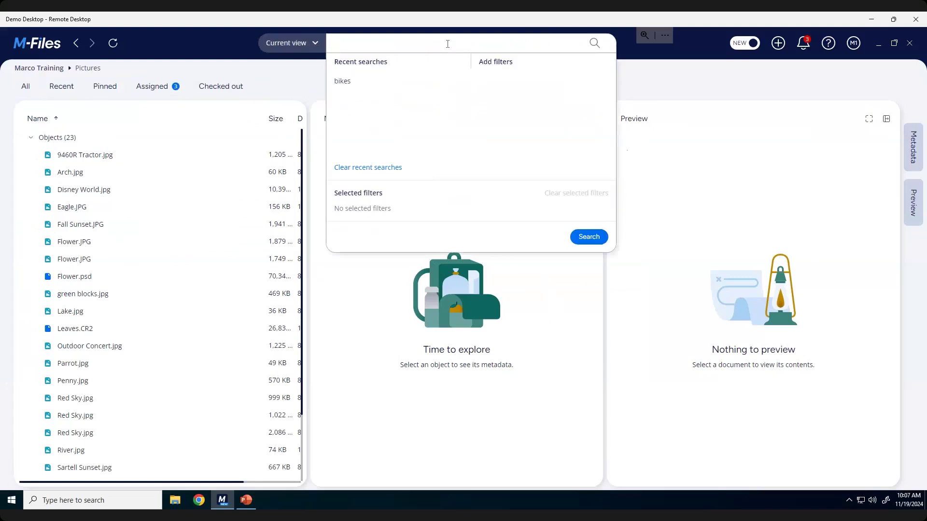
pyautogui.write('John')
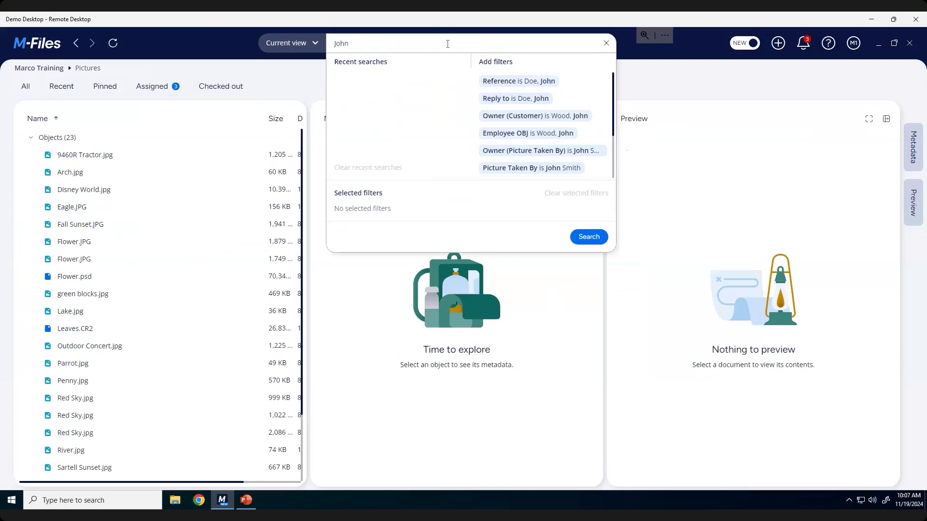
pyautogui.click(537, 173)
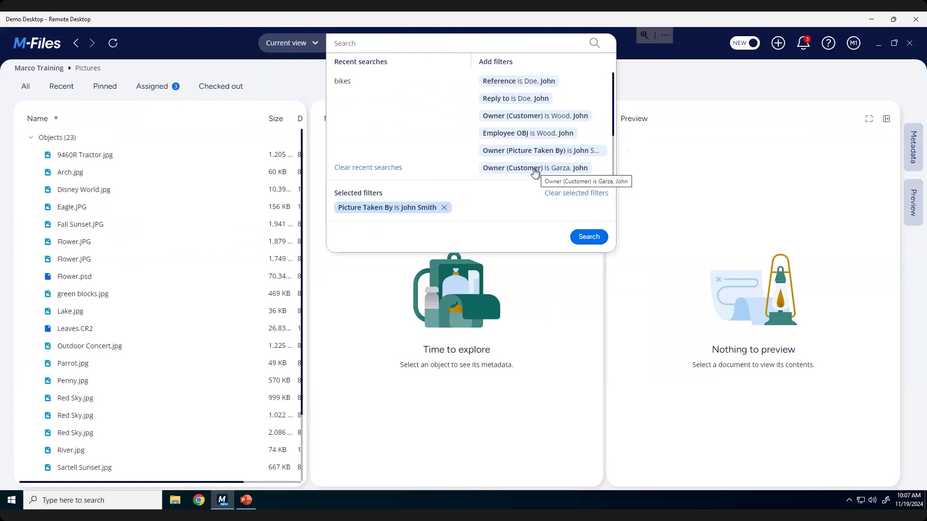
pyautogui.click(590, 237)
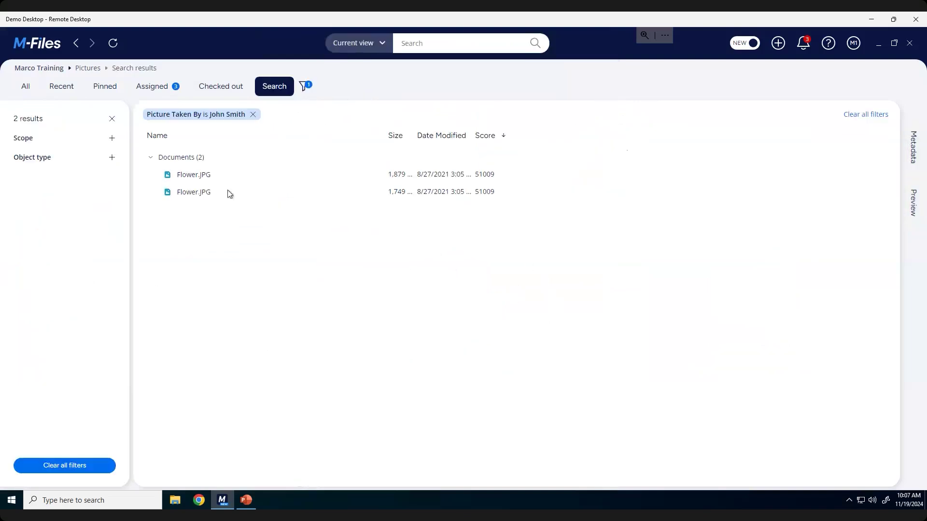
# - Review the metadata and preview of both Flower.JPG results, and return to the list of all views
pyautogui.click(193, 176)
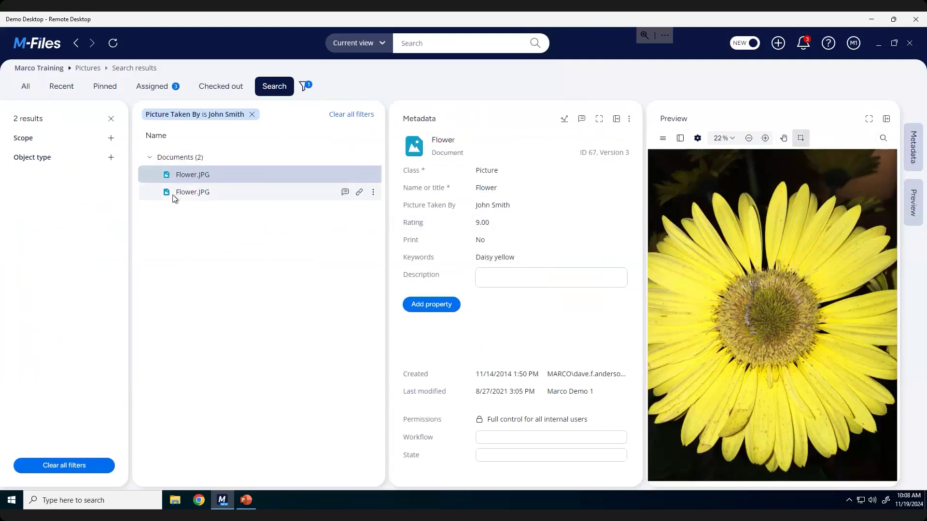
pyautogui.click(185, 192)
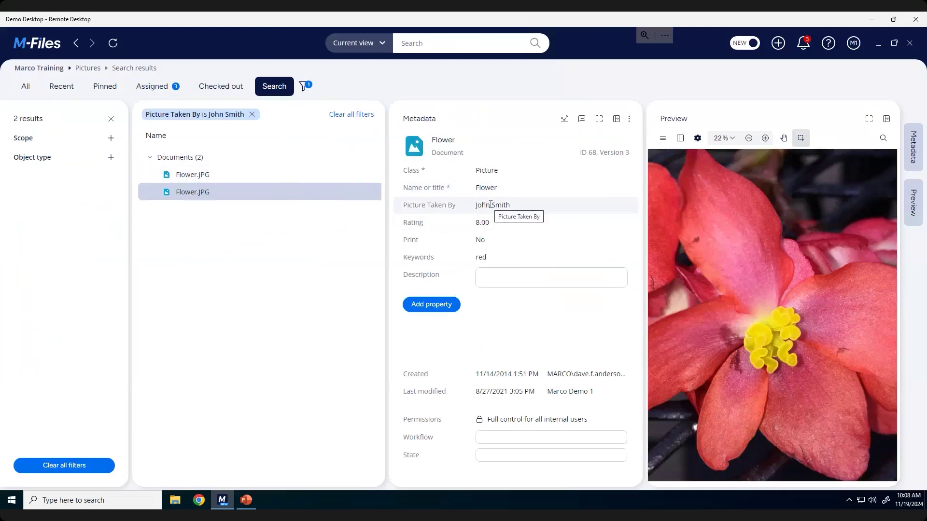
pyautogui.click(25, 87)
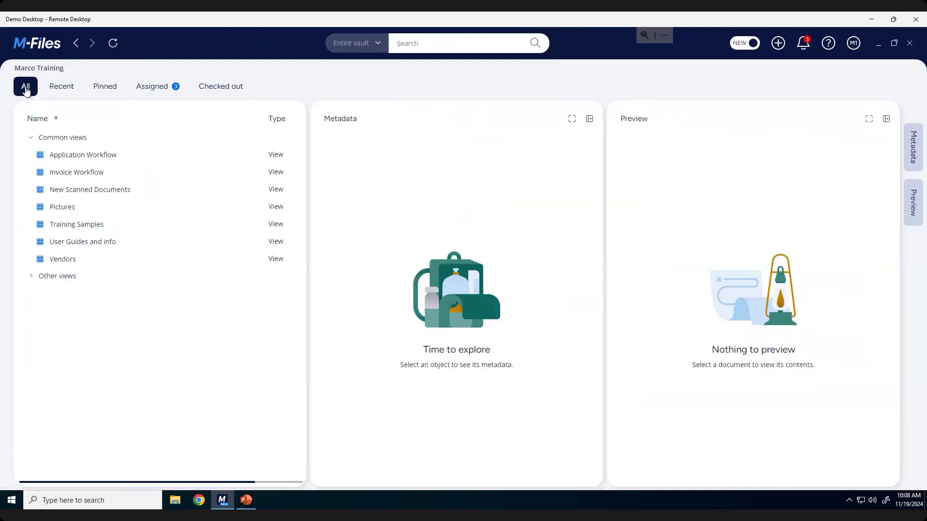
# - Clear the recent searches from the vault search and close the search options
pyautogui.click(437, 43)
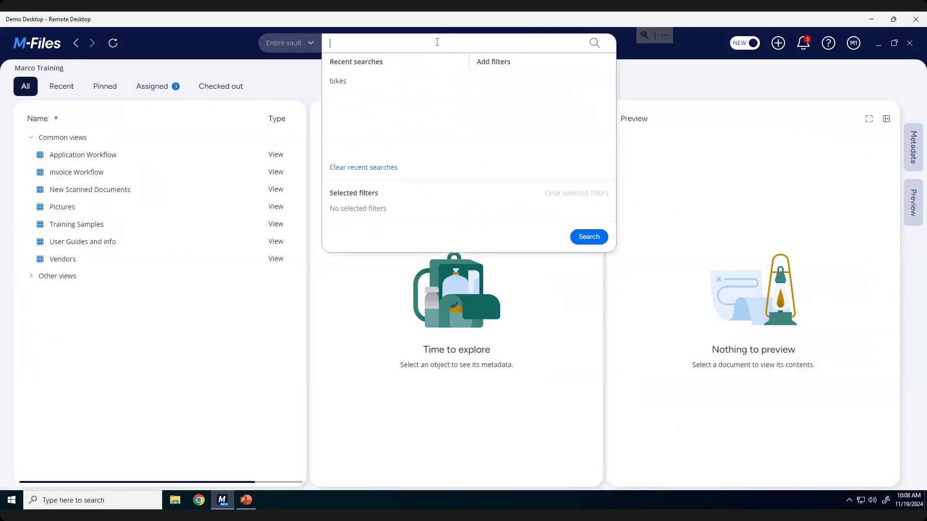
pyautogui.click(387, 169)
pyautogui.click(247, 325)
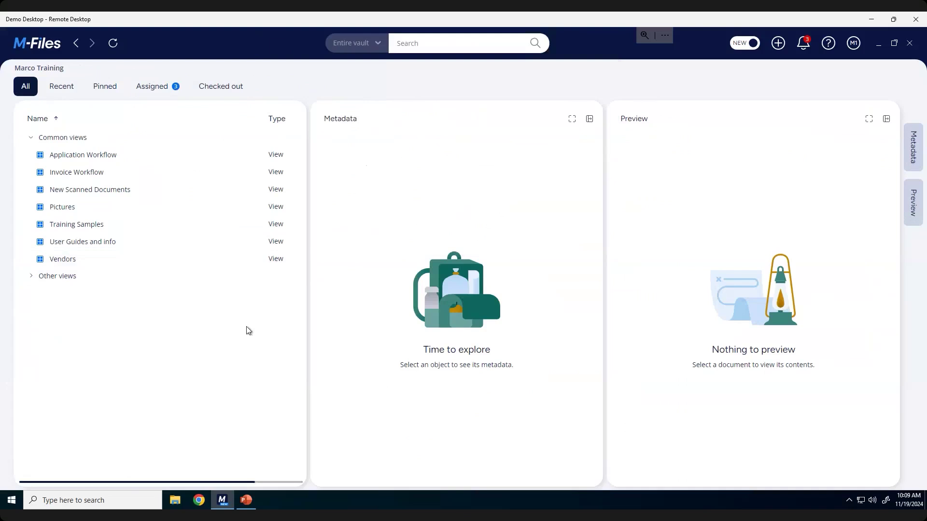
# - Minimize M-Files, switch to the PowerPoint presentation and start the slide show at the Wild Cards slide
pyautogui.click(879, 46)
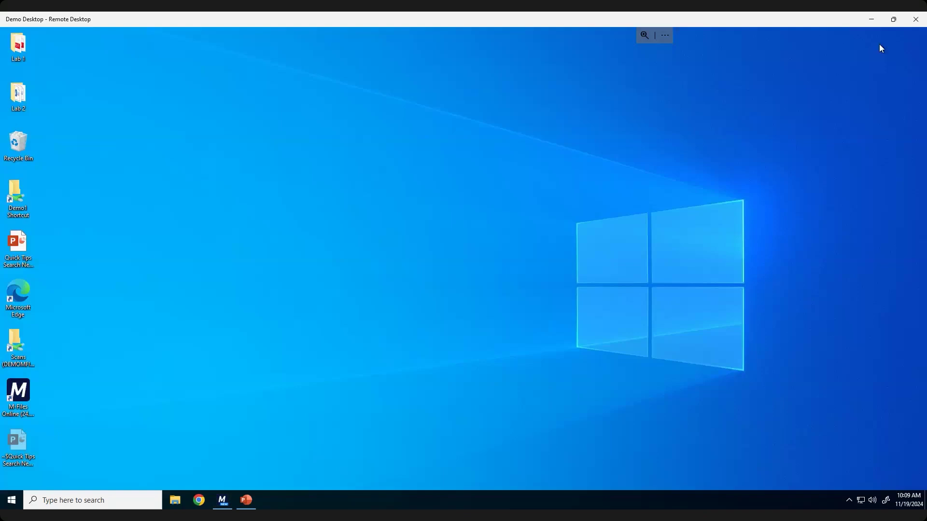
pyautogui.click(246, 497)
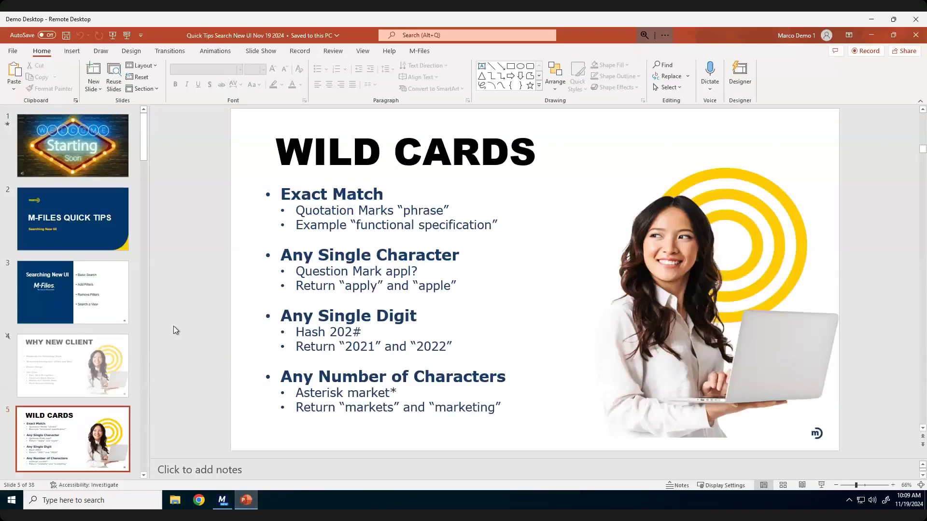
pyautogui.click(128, 36)
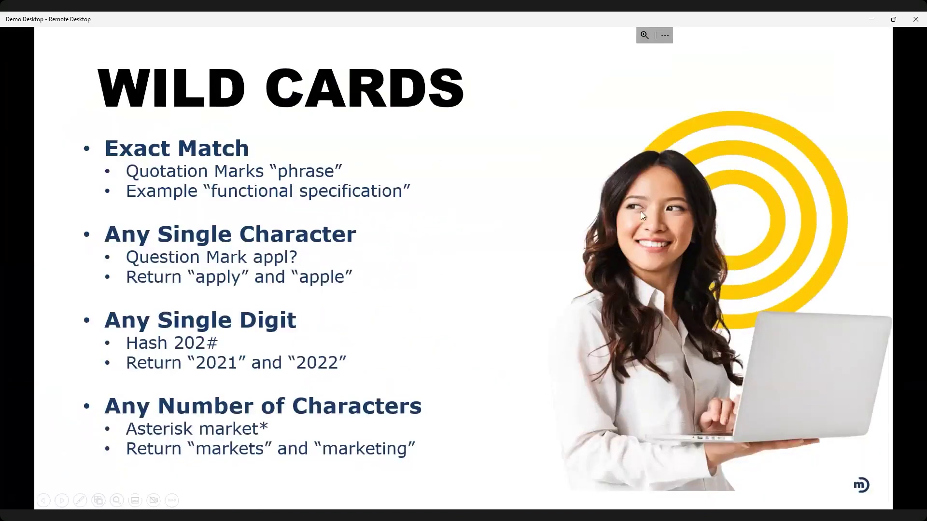
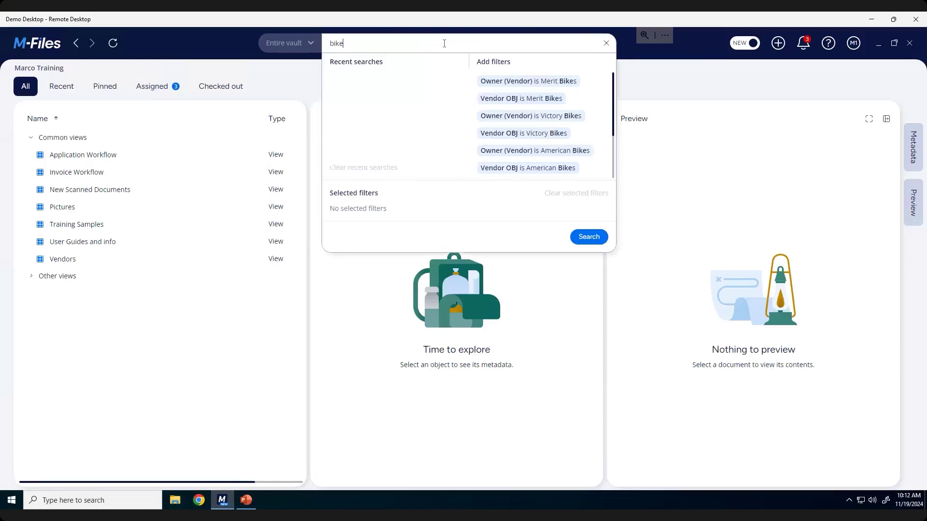
# - Close the search suggestions for "bike" without running the search
pyautogui.click(737, 174)
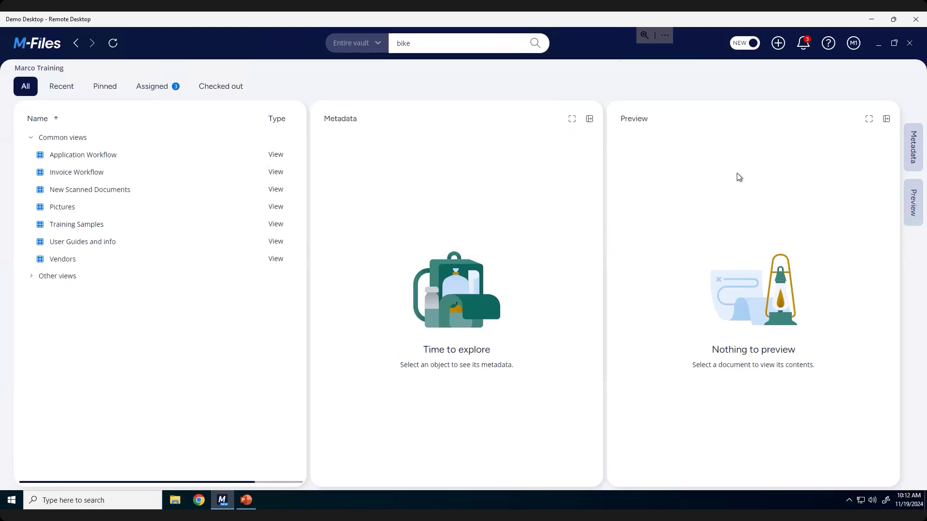
# - Switch to the classic M-Files interface, skipping the feedback form, and view the advanced search conditions
pyautogui.click(739, 44)
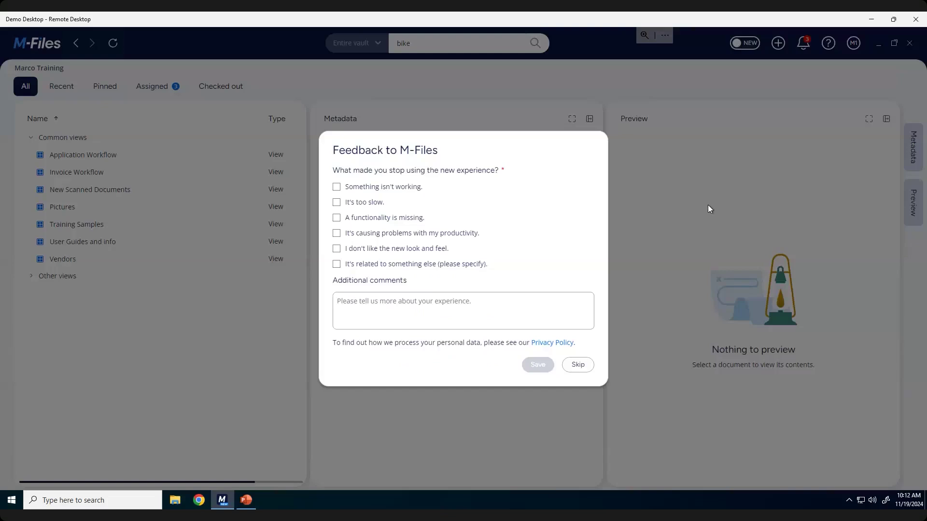
pyautogui.click(576, 365)
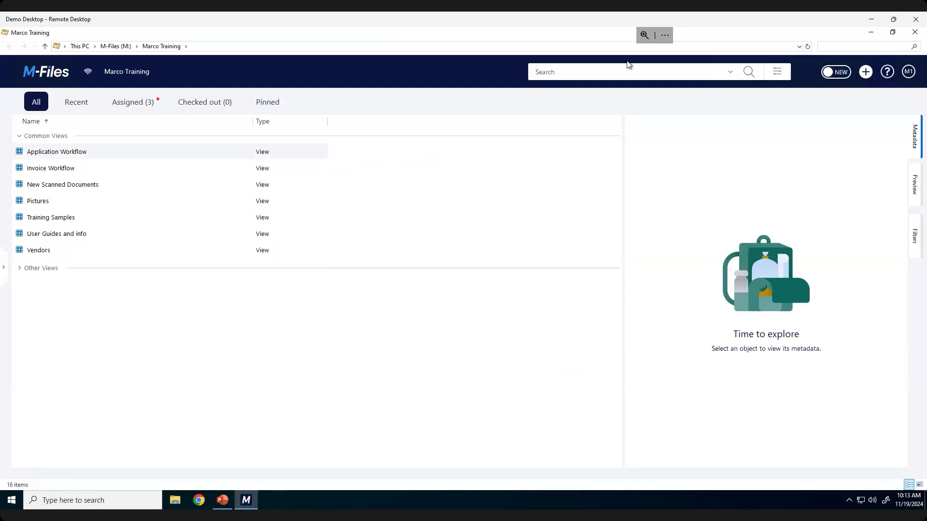
pyautogui.click(782, 74)
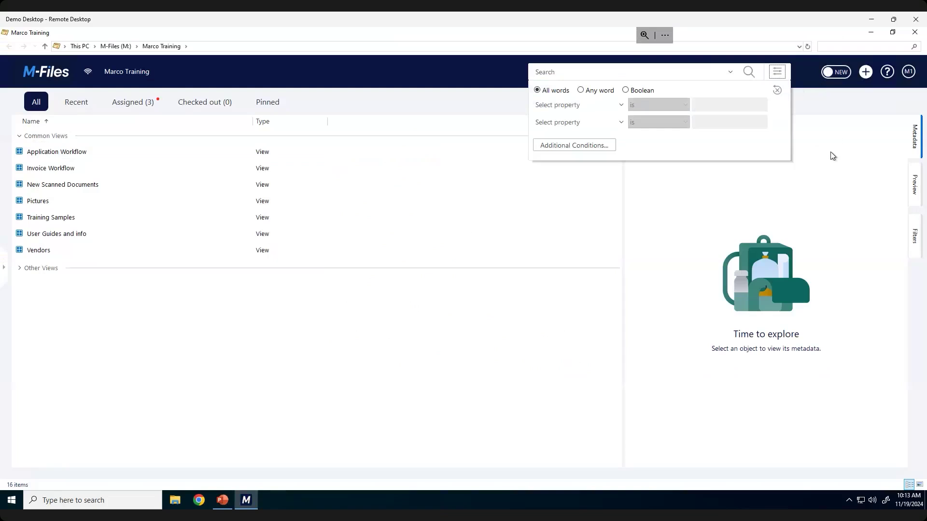
pyautogui.click(777, 72)
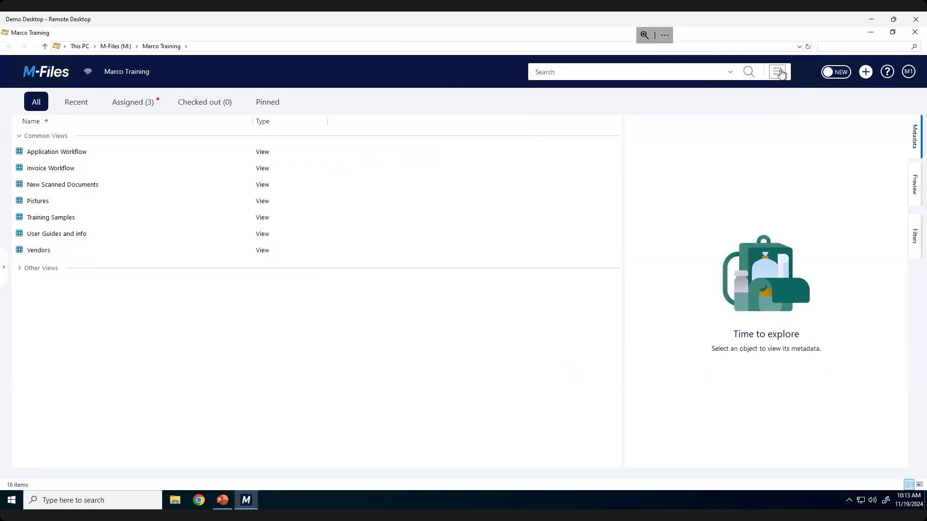
# - Return to the new interface and view the available workflow state transitions of the first assigned application document without changing its state
pyautogui.click(840, 72)
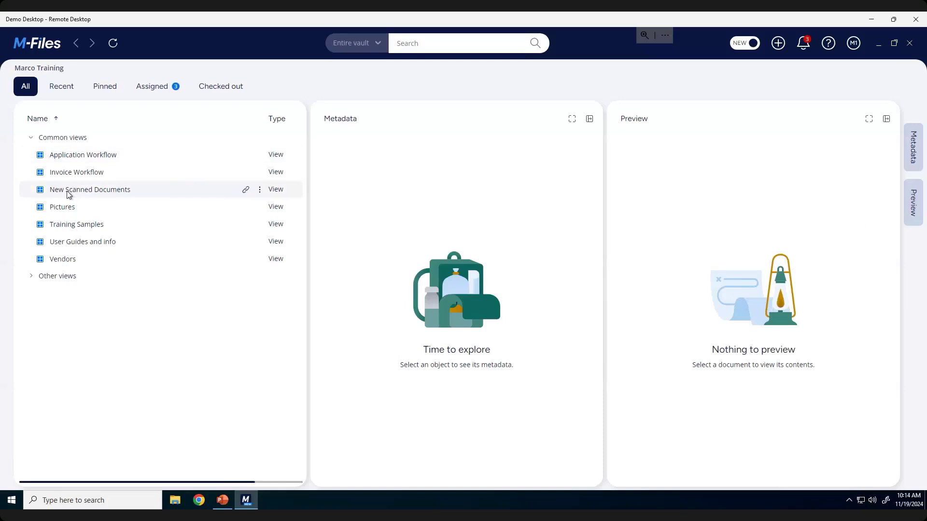
pyautogui.click(151, 93)
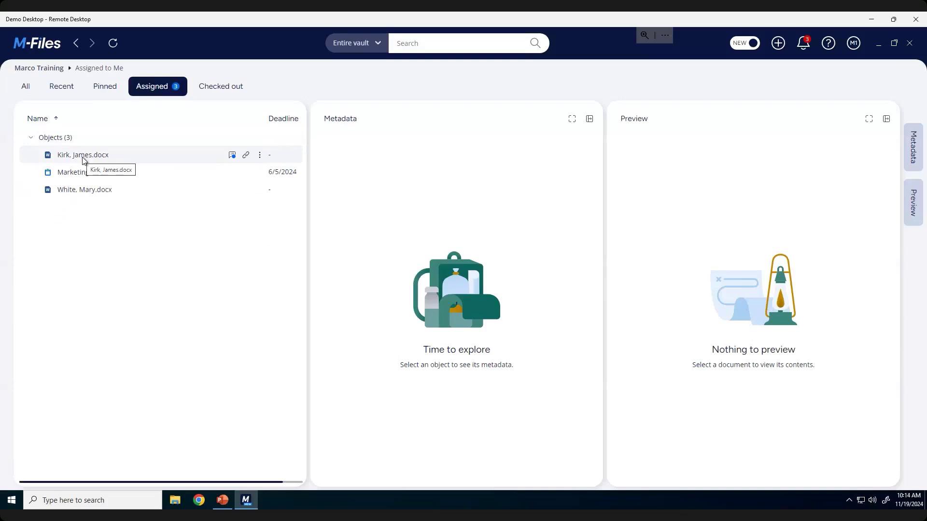
pyautogui.click(82, 158)
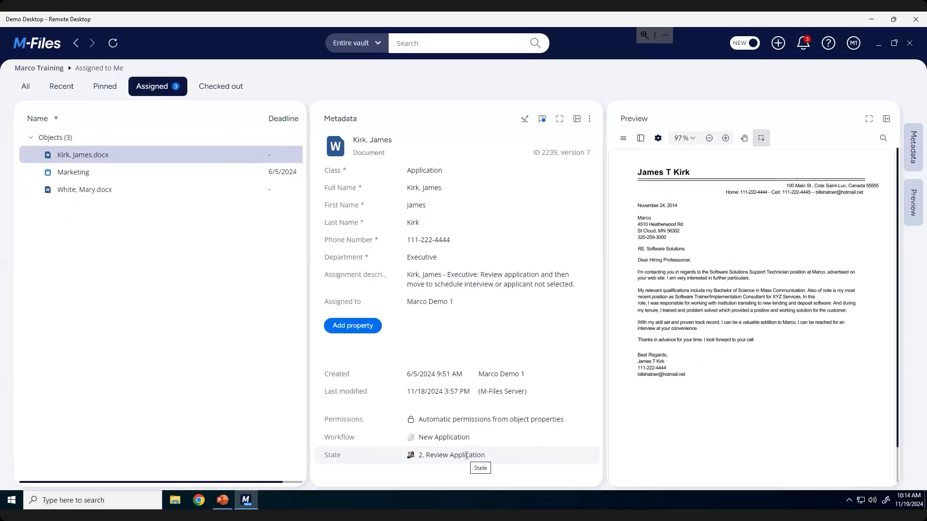
pyautogui.click(501, 457)
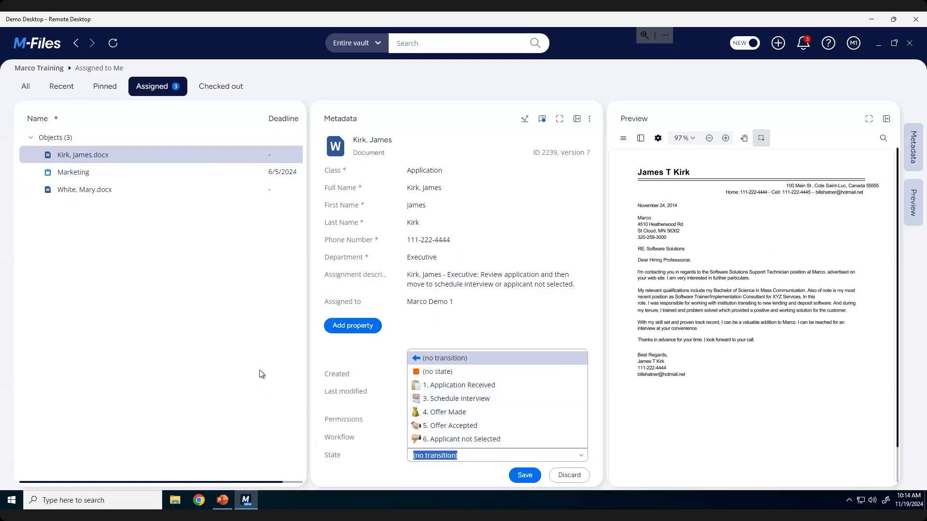
pyautogui.click(227, 383)
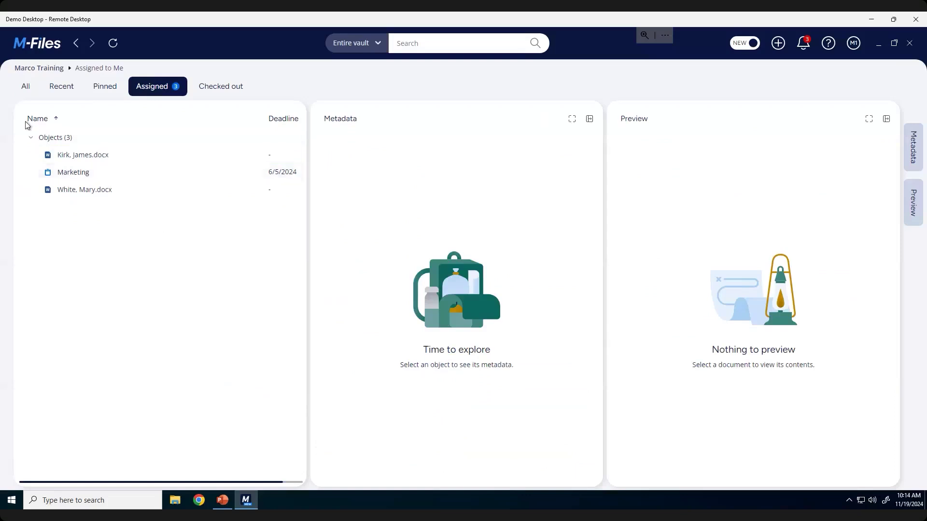
# - Review the first assigned application's metadata card and its additional options, and return to the list of all views
pyautogui.click(76, 156)
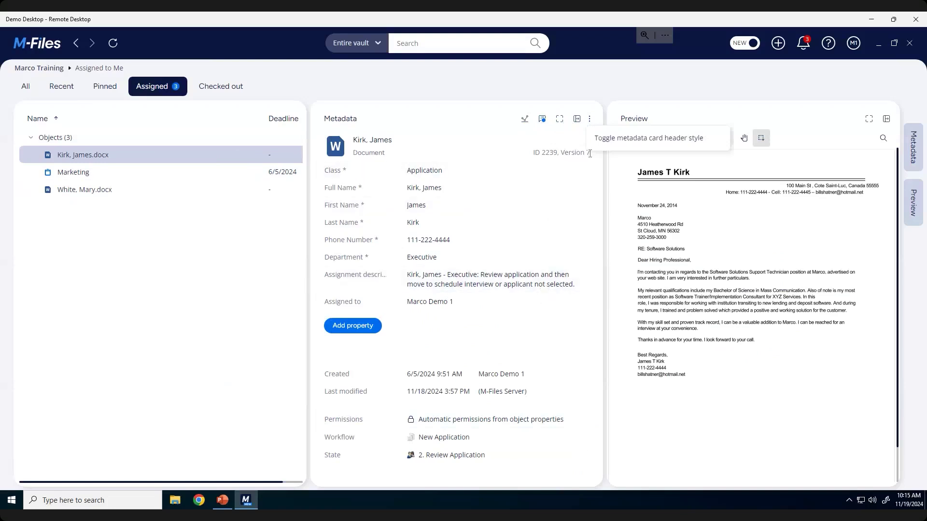
pyautogui.click(525, 121)
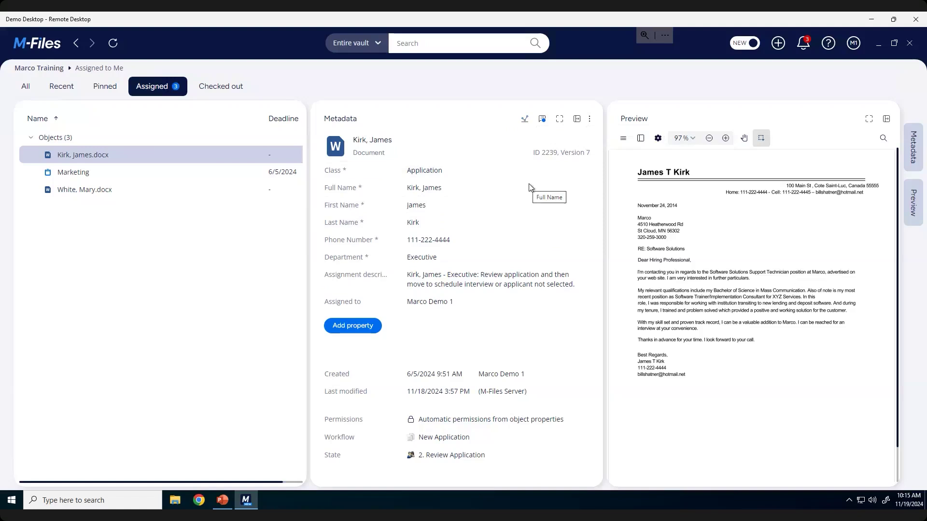
pyautogui.click(23, 87)
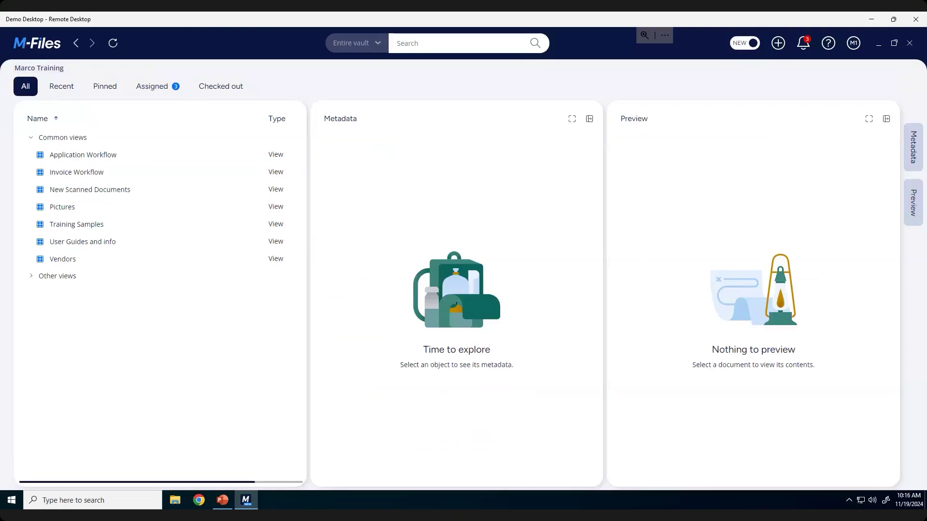
# - Turn off the new M-Files experience and skip the feedback form
pyautogui.click(744, 44)
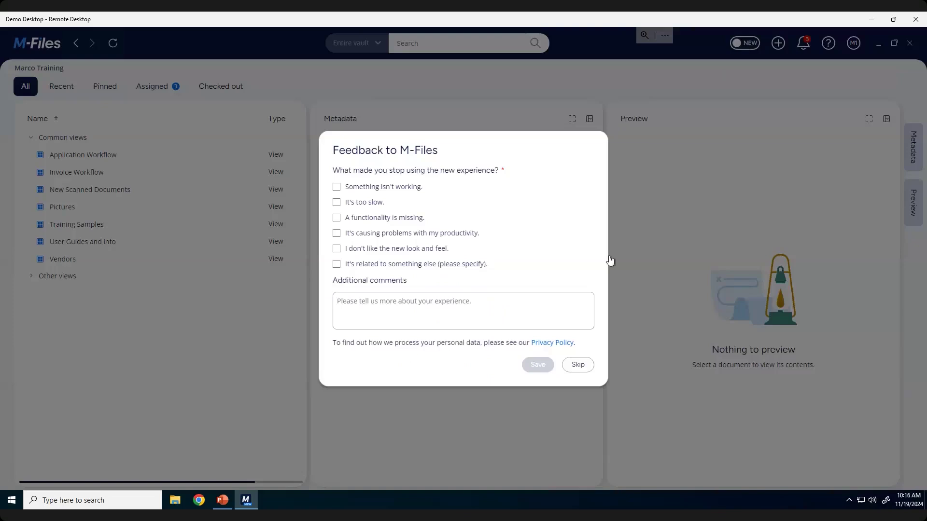
pyautogui.click(580, 367)
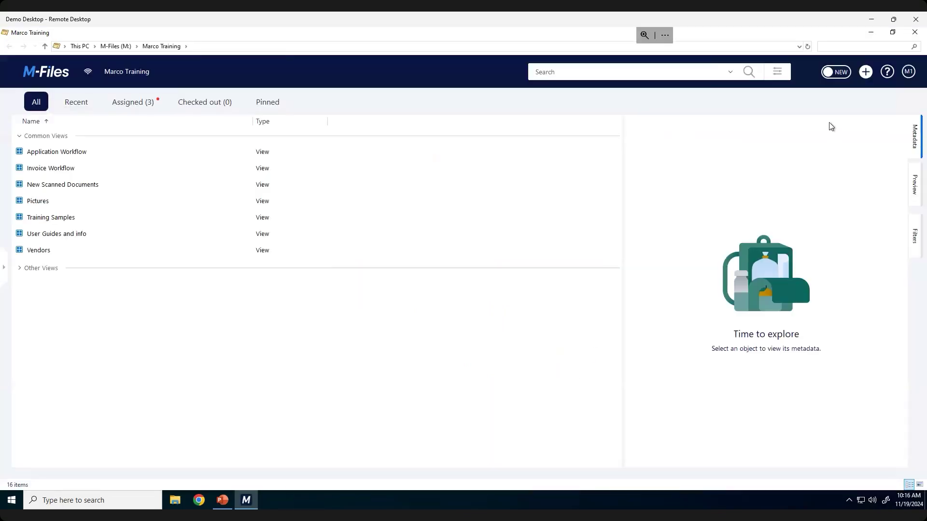
# - Minimize M-Files, switch to the PowerPoint presentation and start the slide show at the Question and Answer slide
pyautogui.click(871, 33)
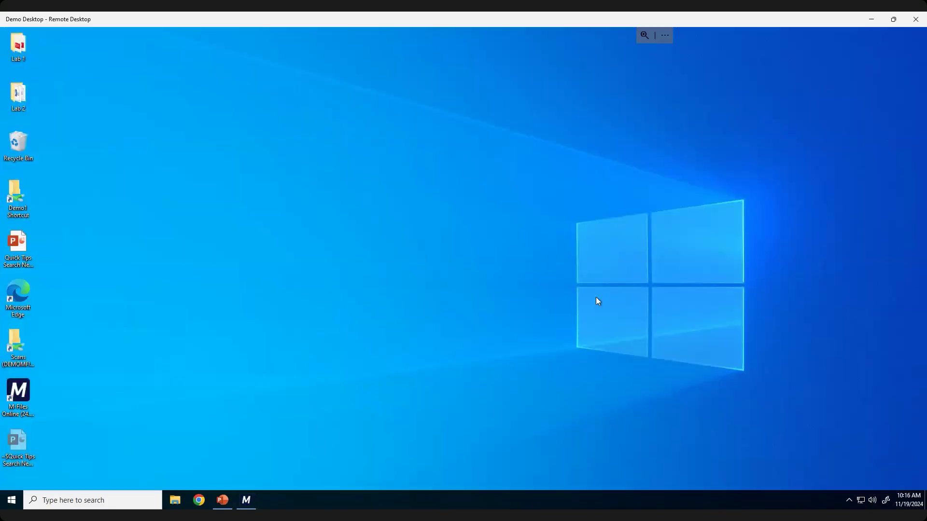
pyautogui.click(222, 500)
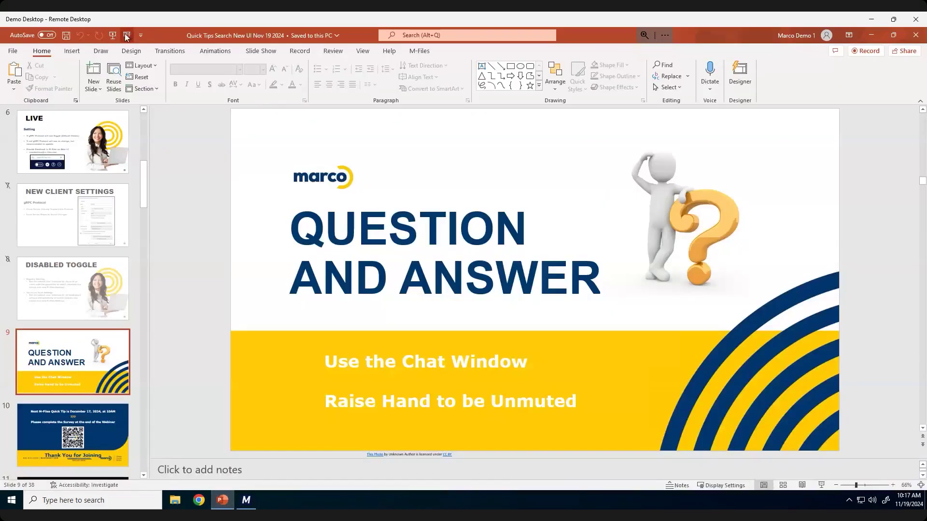
pyautogui.click(127, 36)
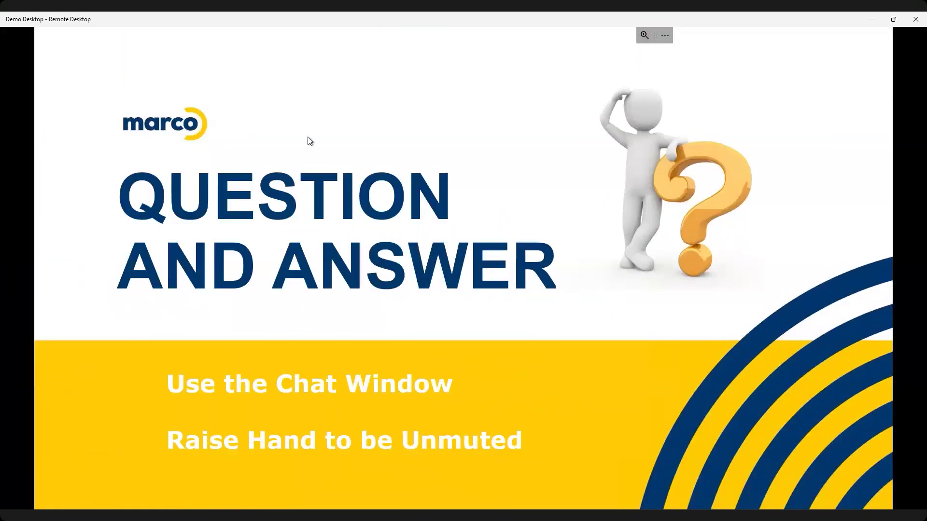